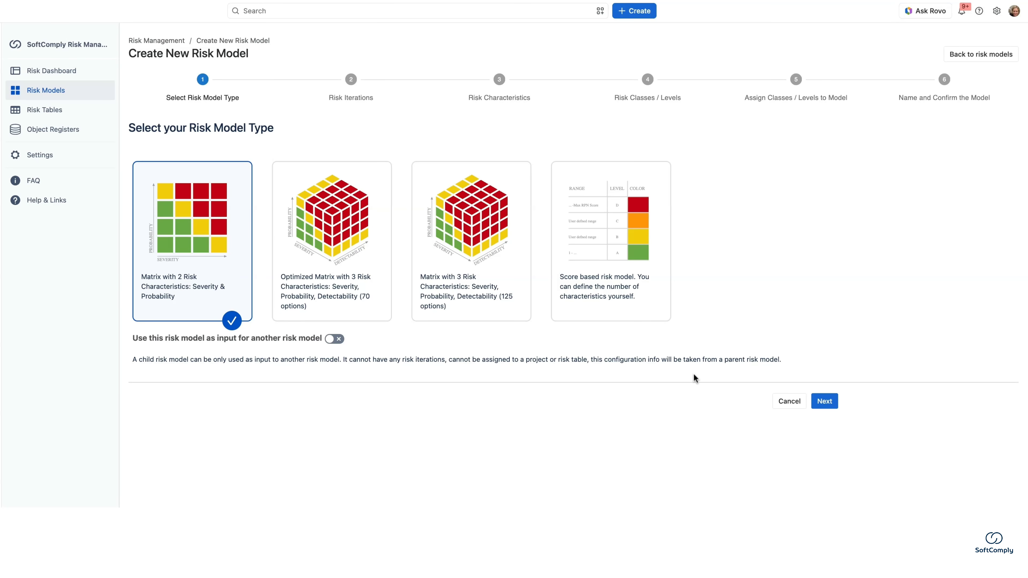
- Accept the Severity & Probability matrix as the risk model type and add a third risk iteration named Post-Market
click(825, 402)
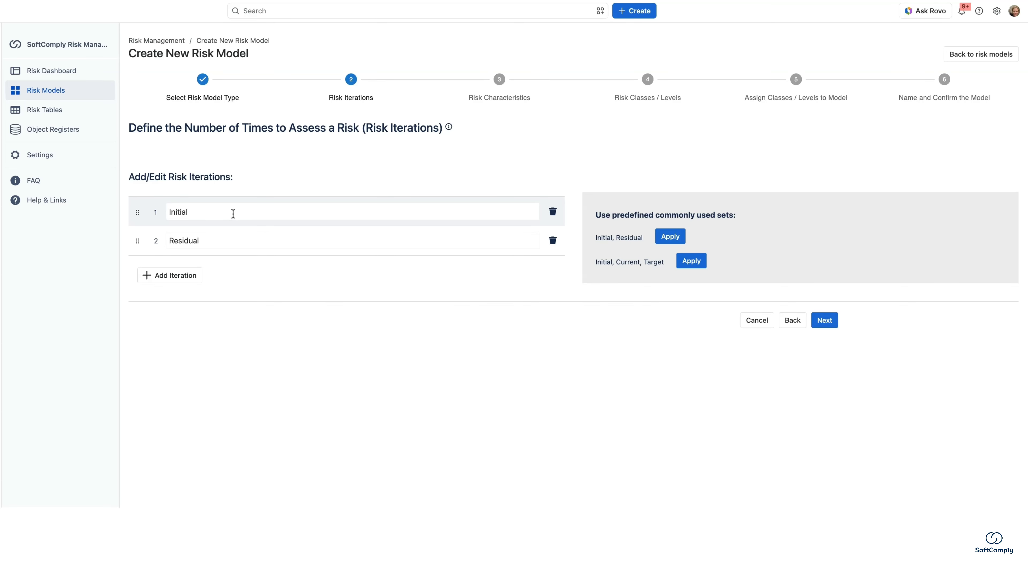
click(231, 241)
click(193, 278)
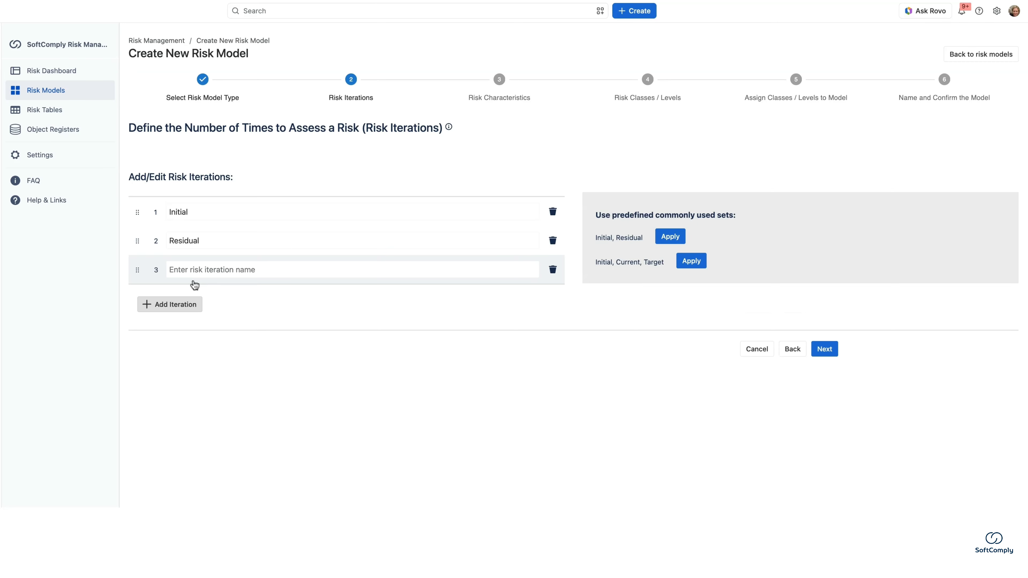
click(195, 271)
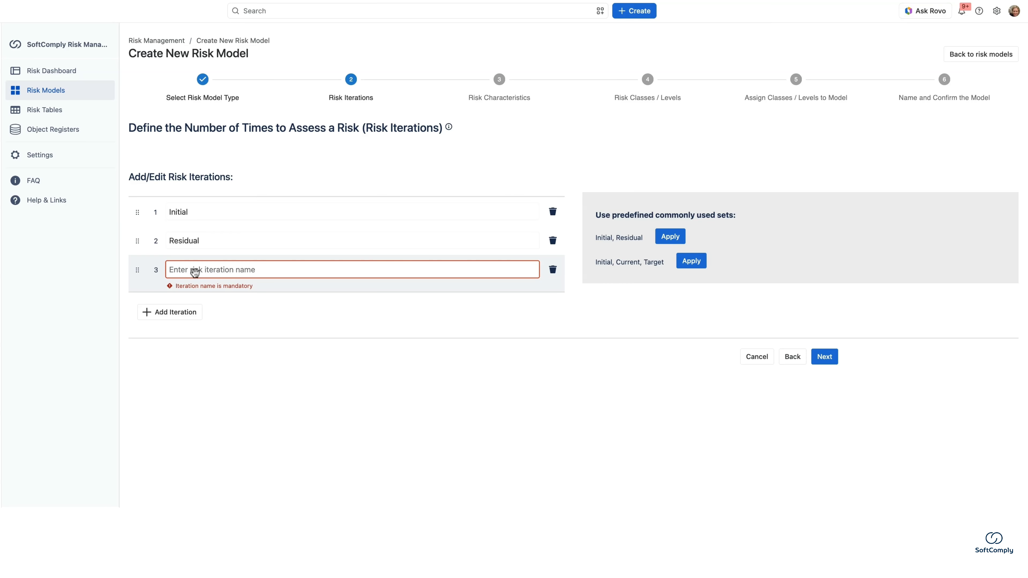
text(Post-Market)
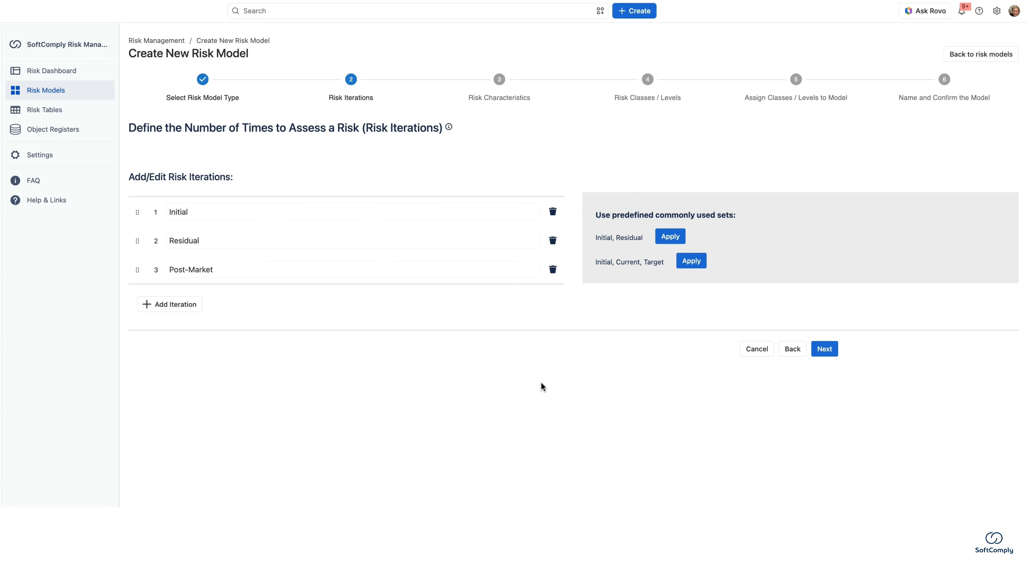
click(822, 350)
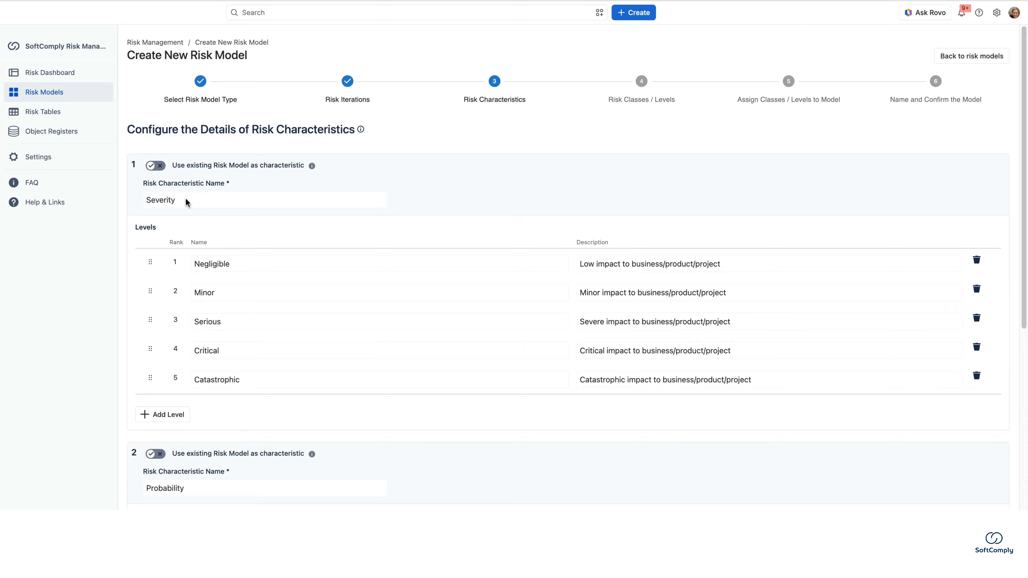
- Review the levels of the Severity and Probability characteristics and try to move the Critical severity level up in the order
scroll(230, 342, down, 3)
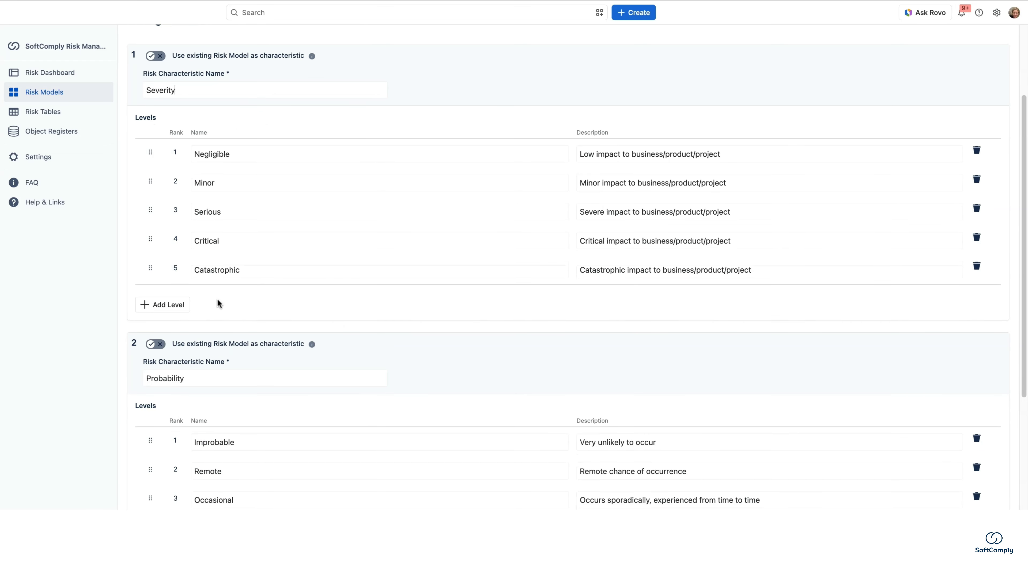
scroll(218, 301, down, 4)
scroll(218, 301, up, 6)
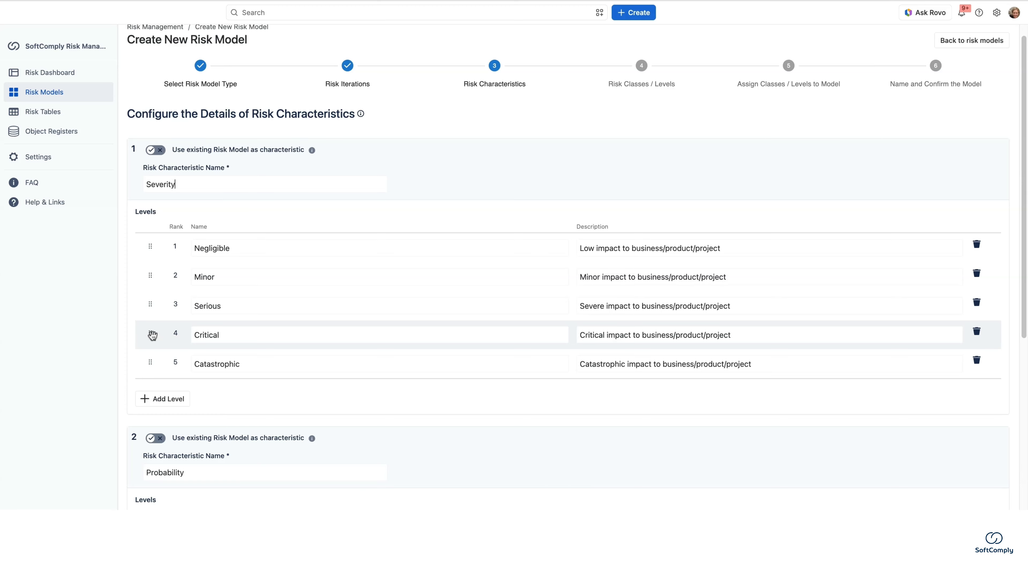
drag(156, 335, 176, 287)
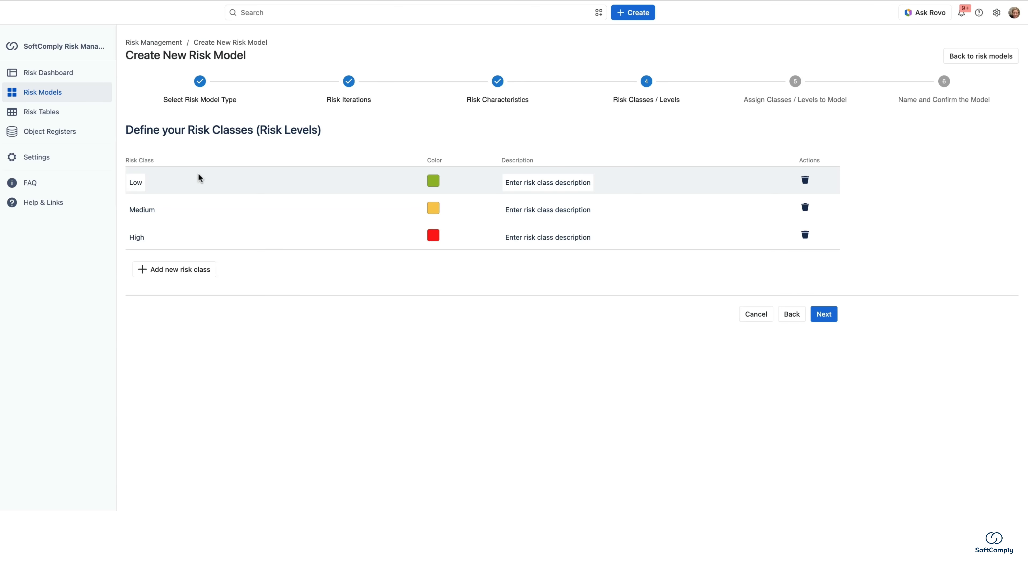
- Add a fourth risk class named Critical and give it the dark grey color with hex 383535
click(174, 270)
click(144, 265)
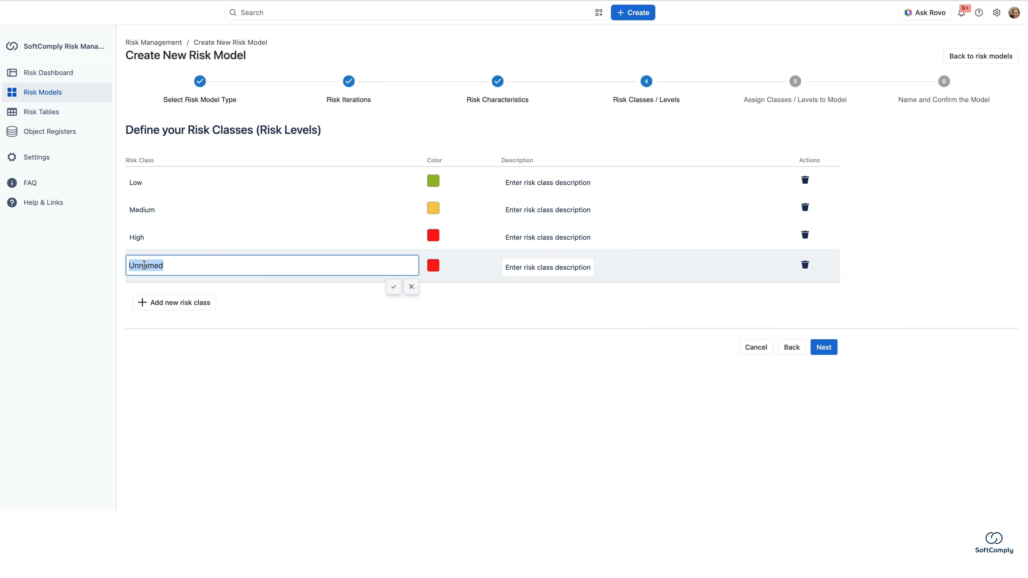
text(Critical)
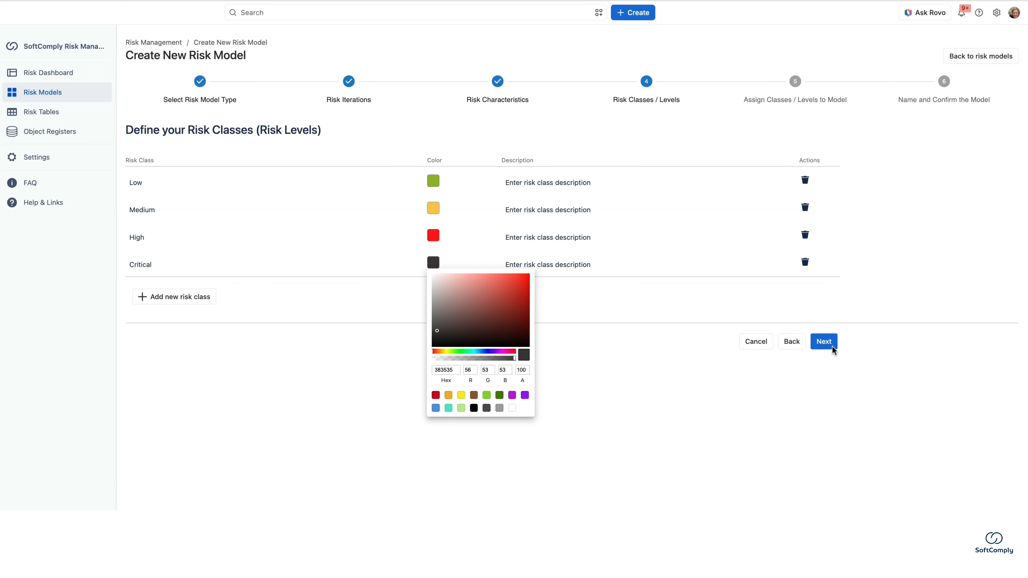
click(571, 187)
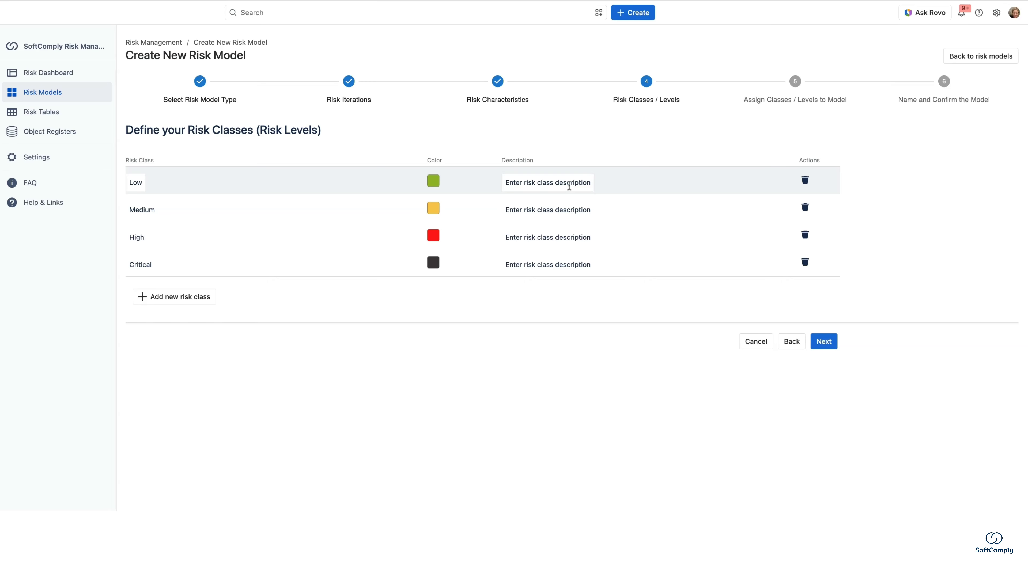
- Enter "Mitigation required" as the Critical risk class description and open the Low class description for editing
click(569, 185)
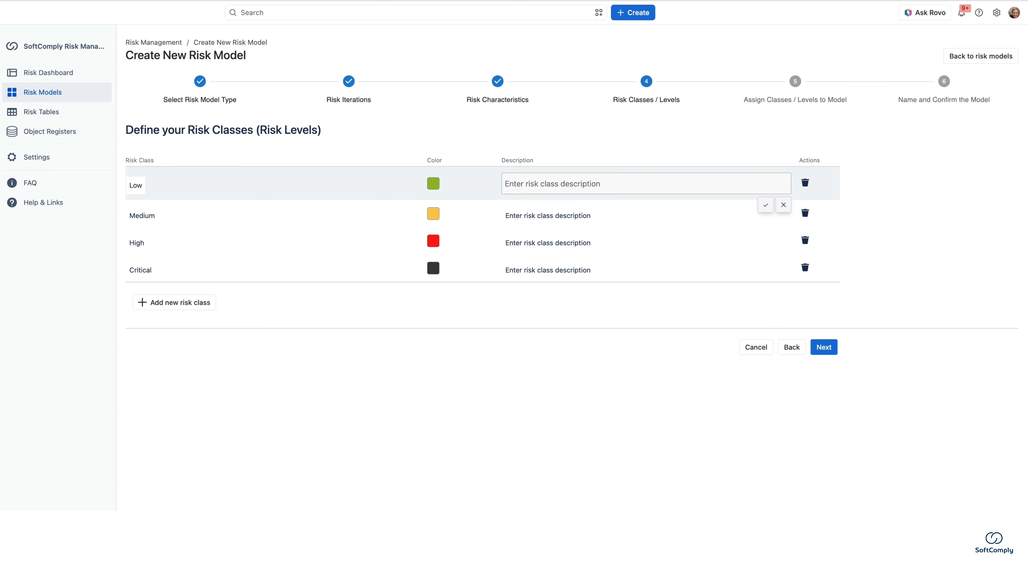
click(534, 270)
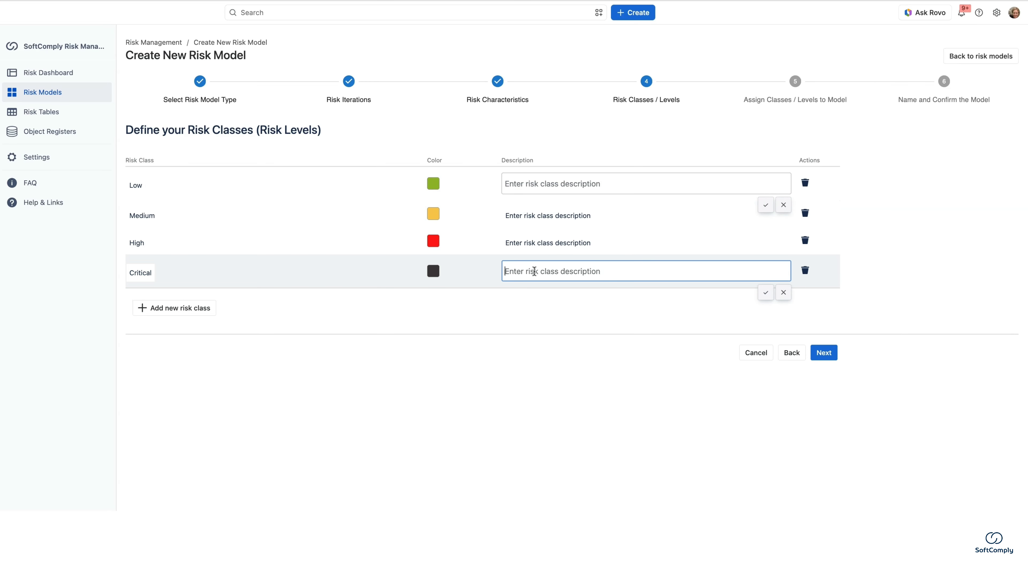
text(Mitigation required)
click(520, 184)
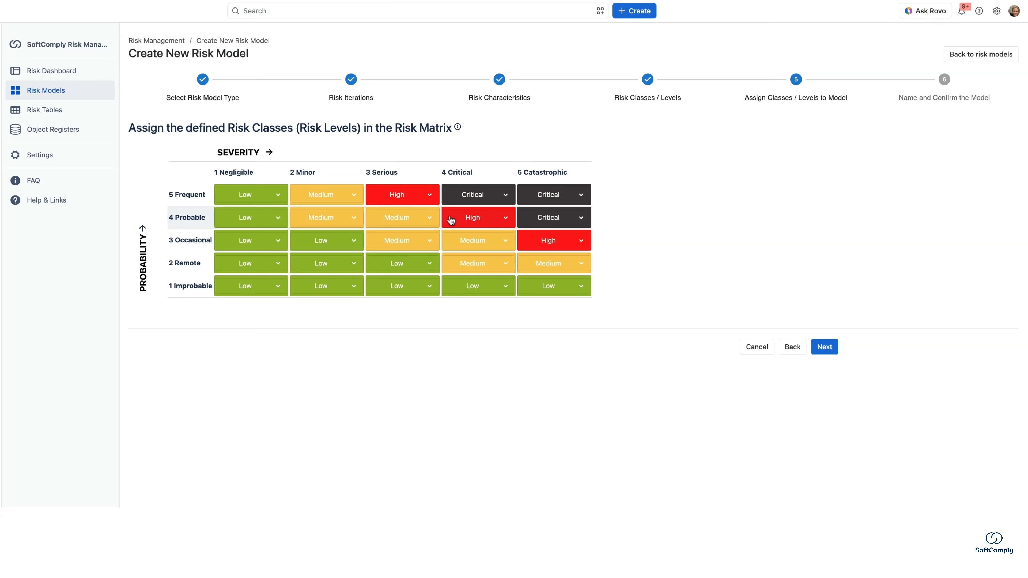
- Assign the High class to the Probable/Serious, Occasional/Critical and Remote/Catastrophic cells of the risk matrix
click(429, 219)
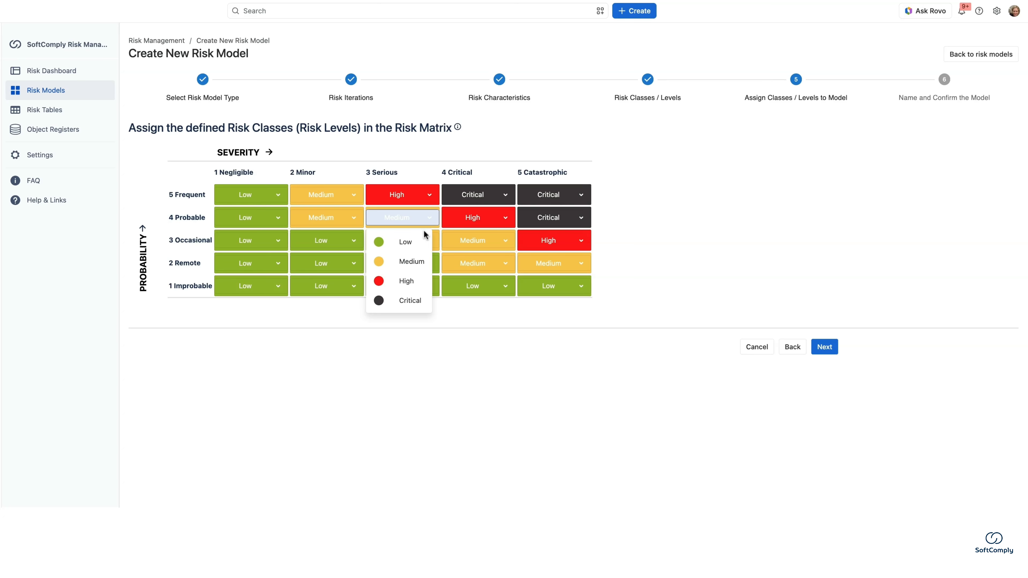
click(408, 282)
click(478, 241)
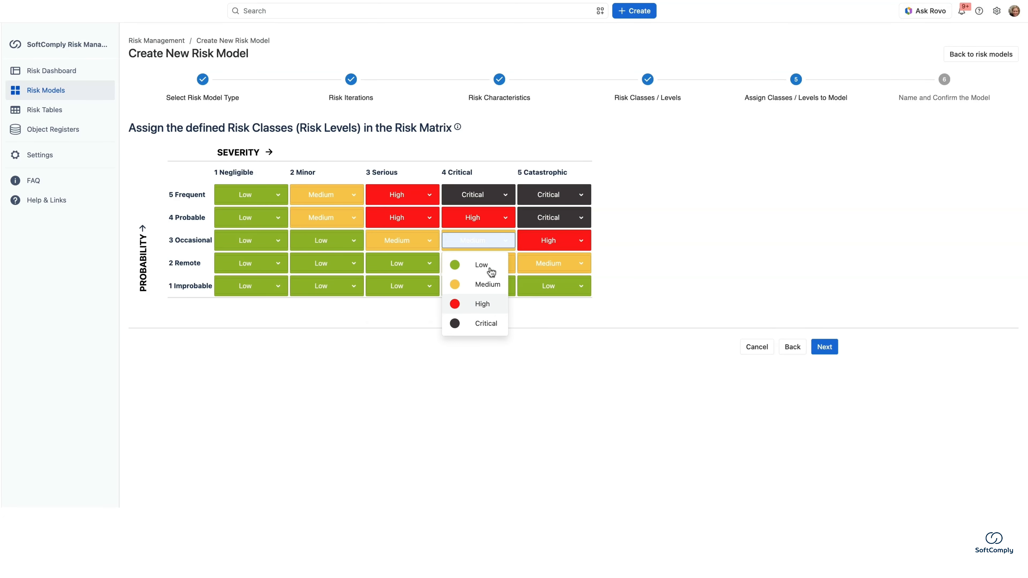
click(484, 303)
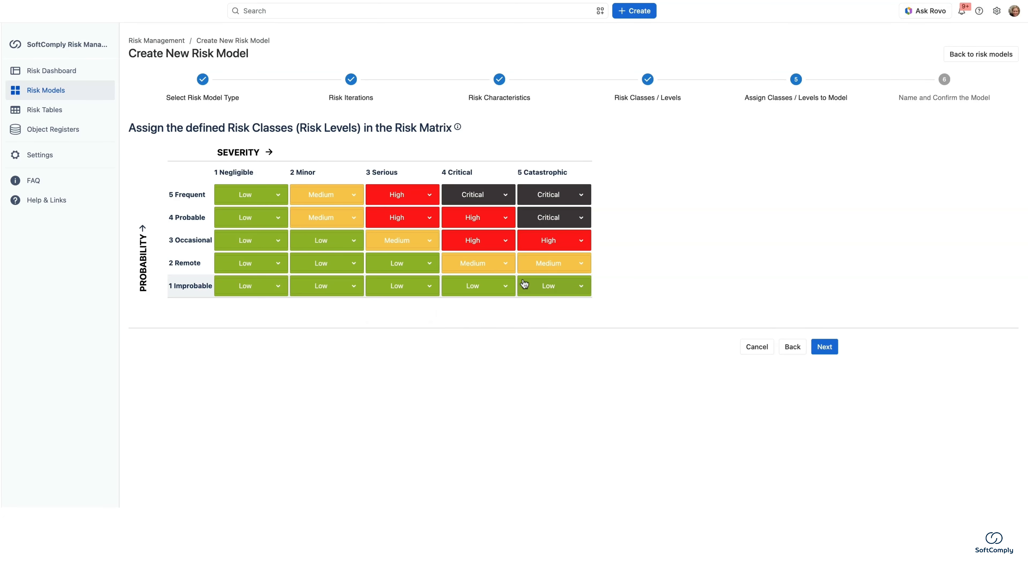
click(576, 270)
click(564, 328)
- Proceed to the naming stage, name the risk model Simple Project Risks and confirm its creation
click(824, 346)
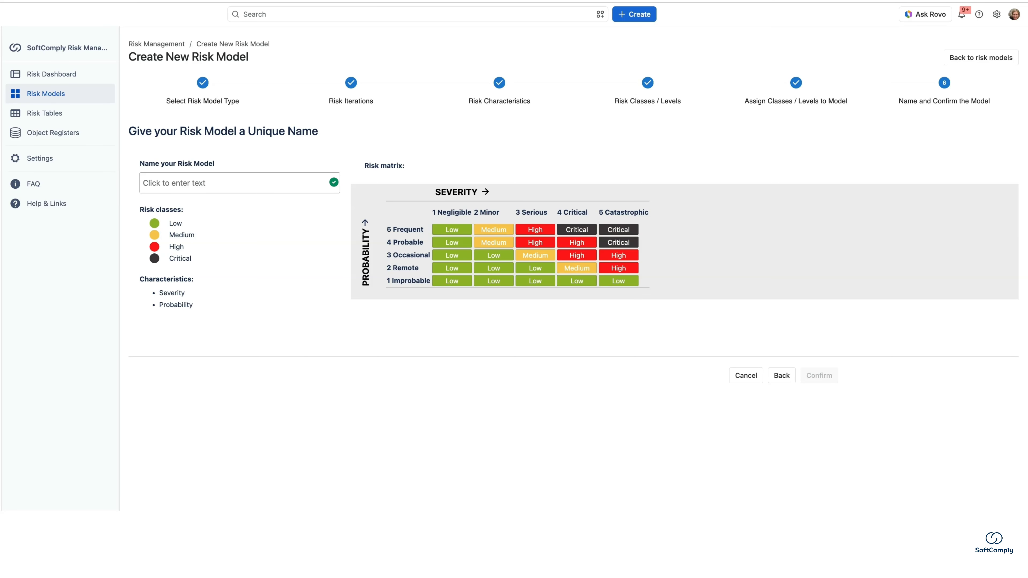
click(218, 186)
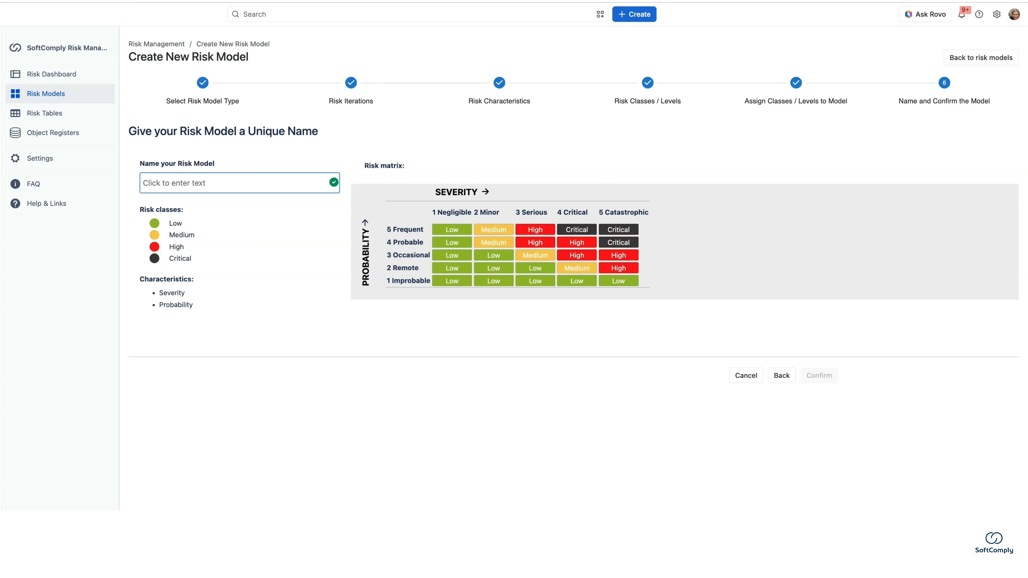
text(Simple)
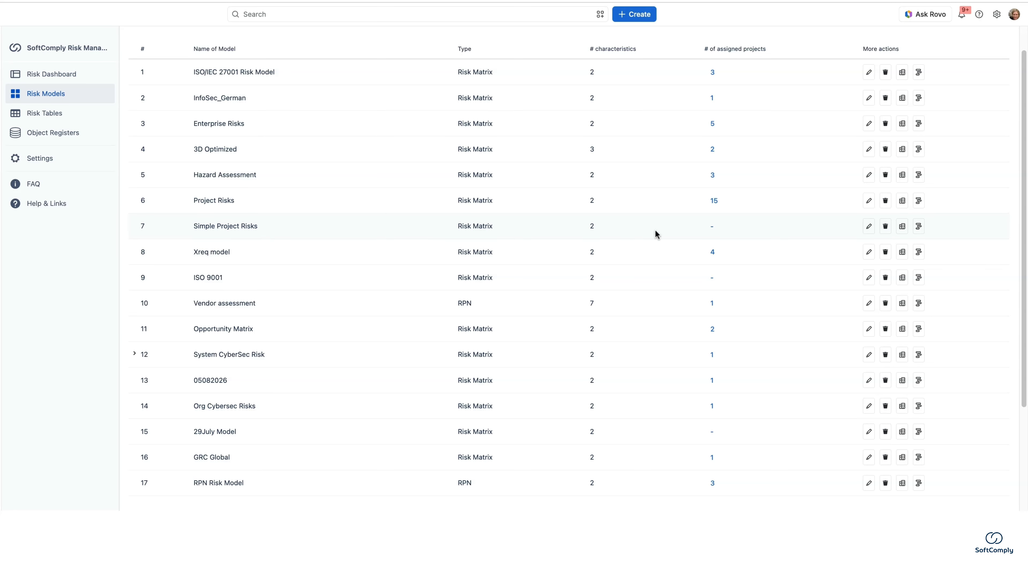
- Start assigning the Simple Project Risks model to a project and browse the list of available projects
mouse_move(709, 233)
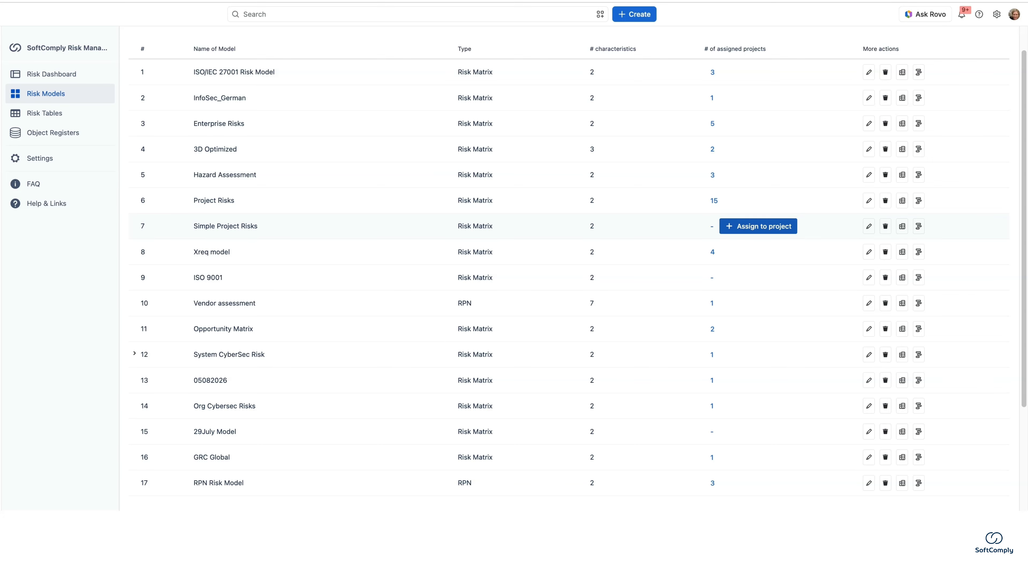
click(759, 225)
click(522, 101)
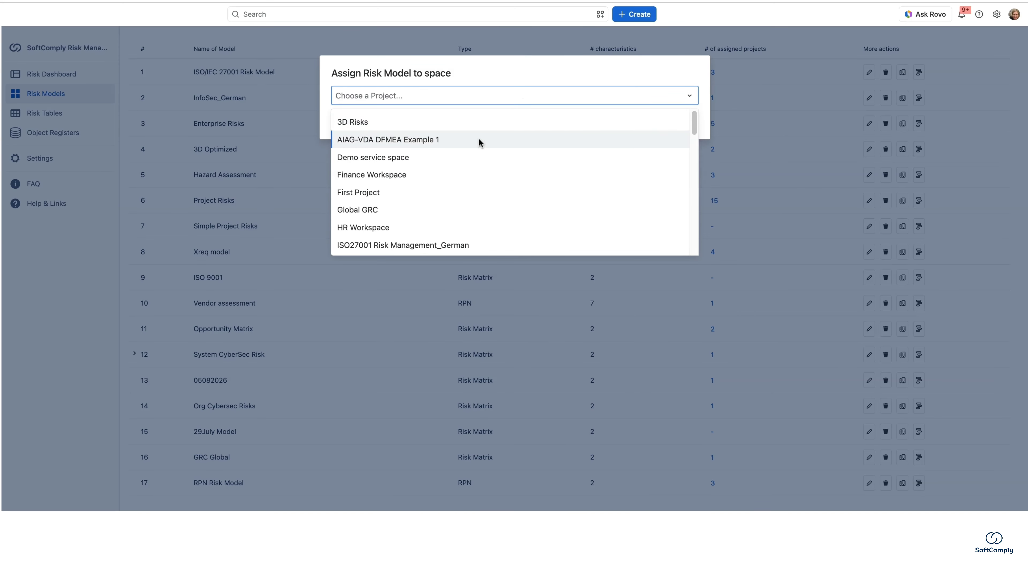
scroll(390, 124, down, 15)
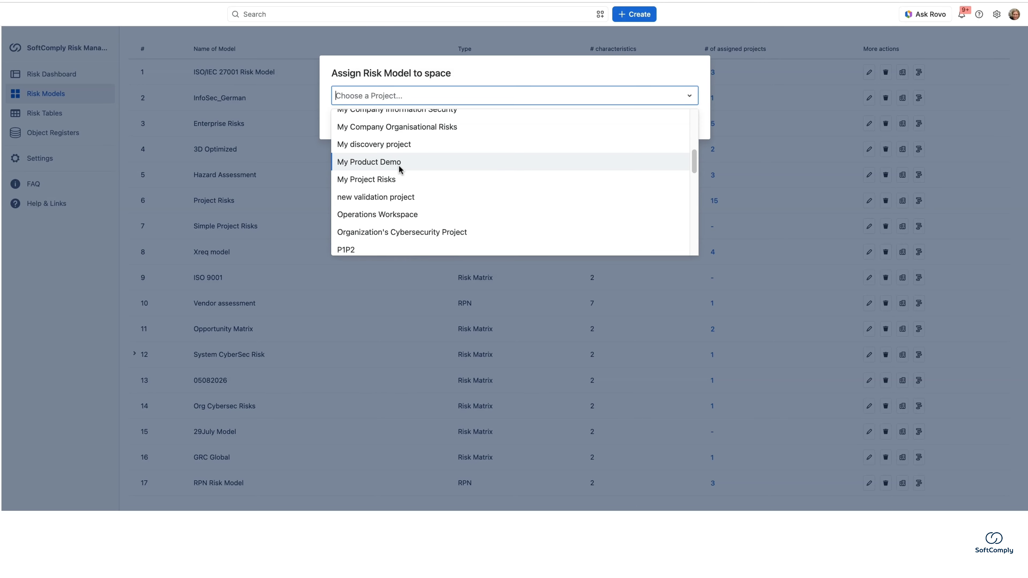
scroll(394, 237, down, 3)
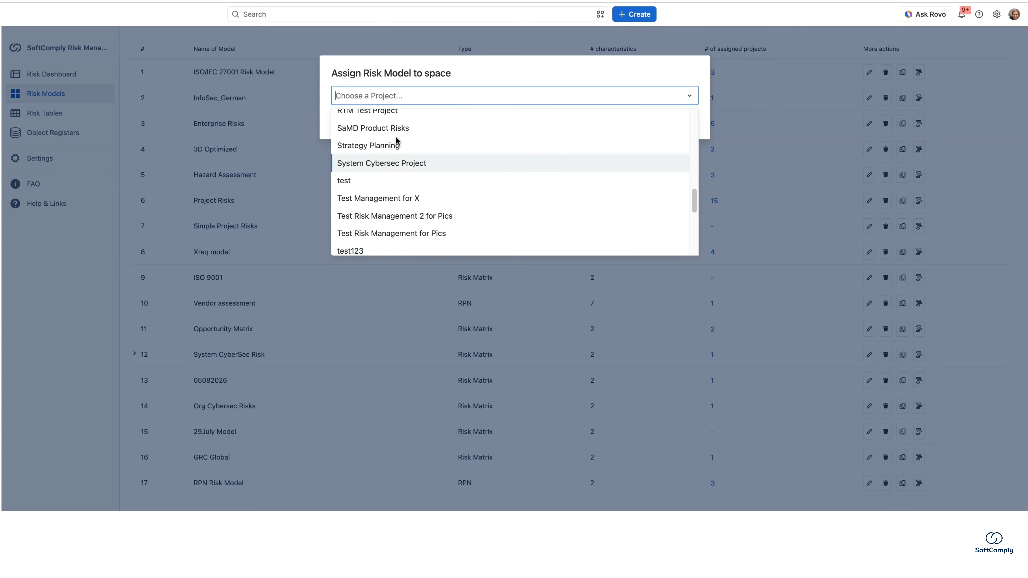
scroll(396, 169, down, 5)
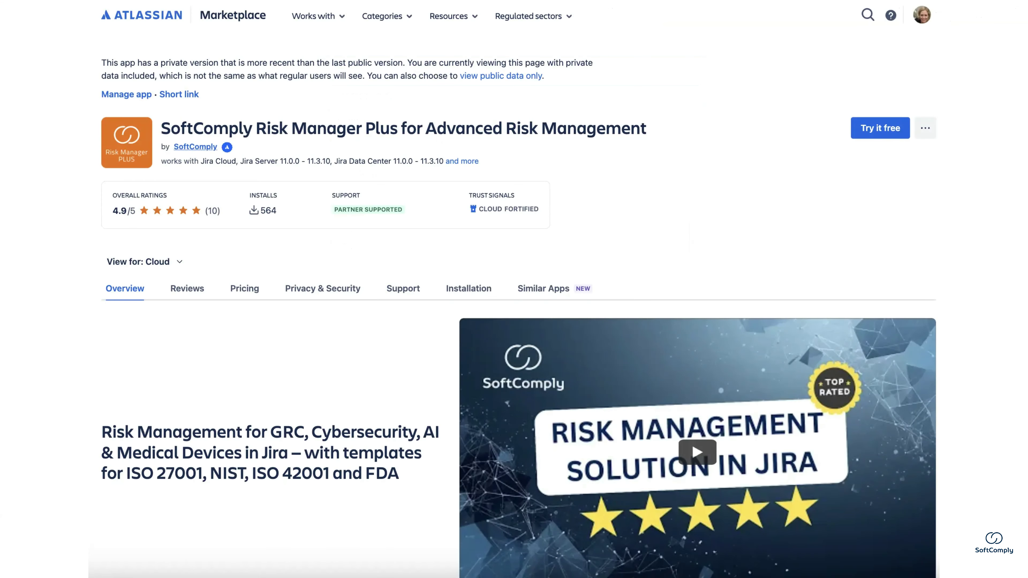